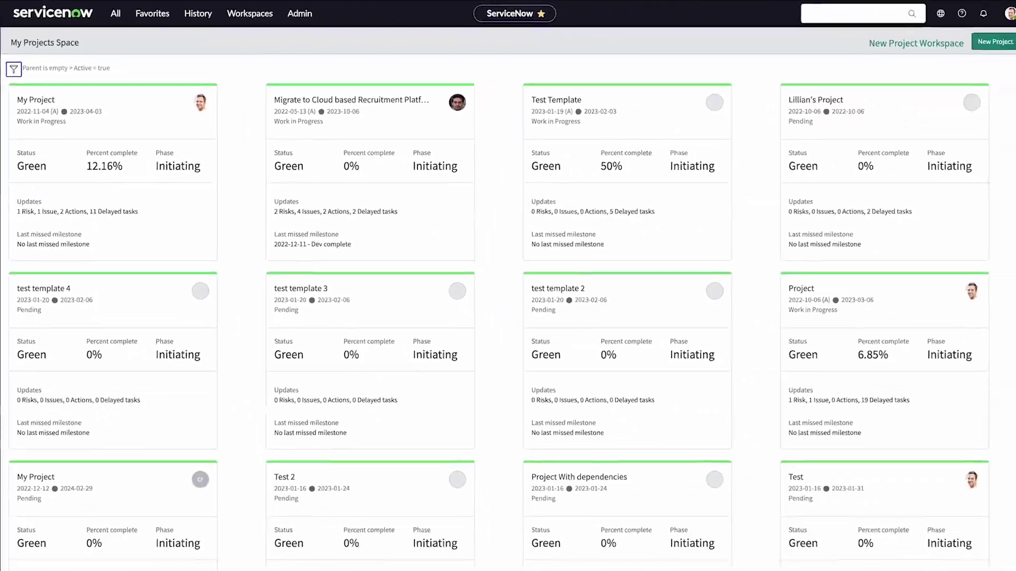
# - Keep the Parent is empty and Active filter, open Migrate to Cloud, and view its Preferences
pyautogui.click(18, 106)
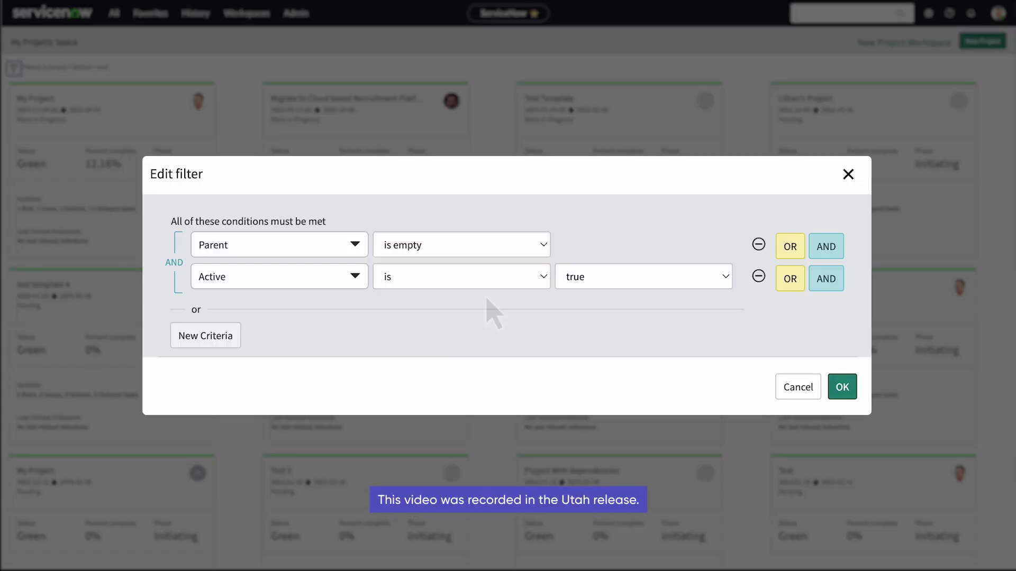
pyautogui.click(839, 389)
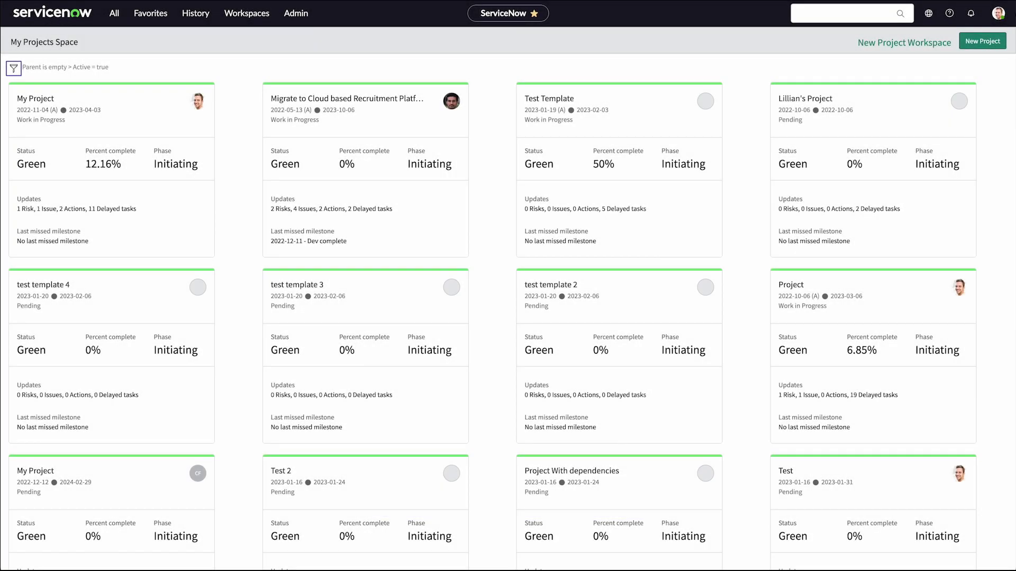
pyautogui.click(378, 217)
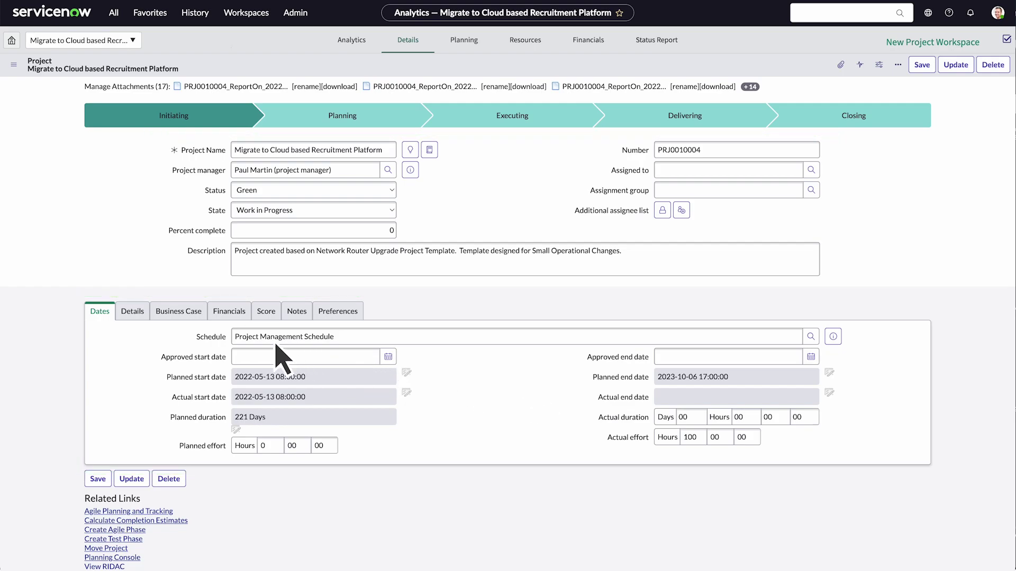
pyautogui.click(132, 311)
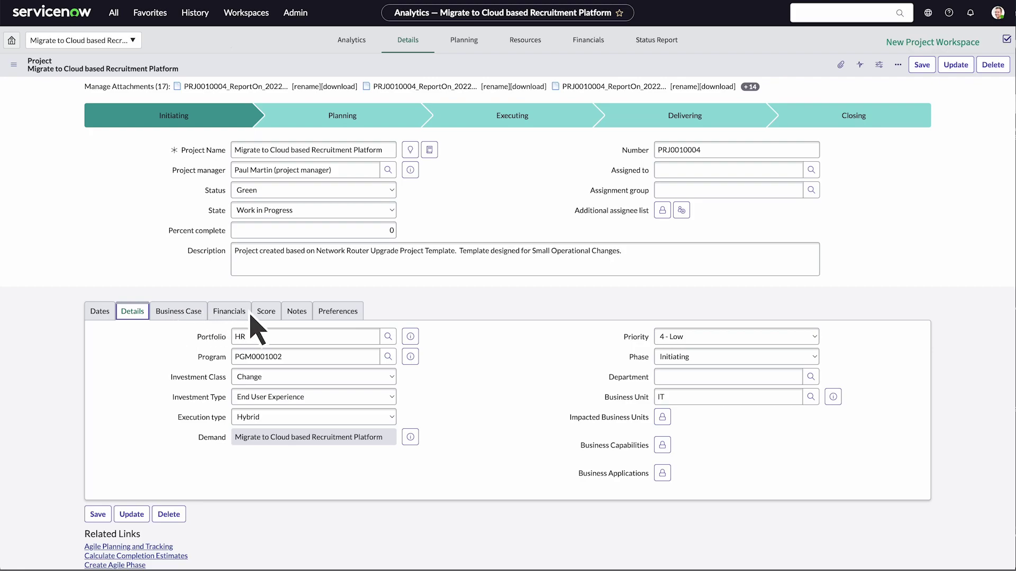
pyautogui.click(337, 312)
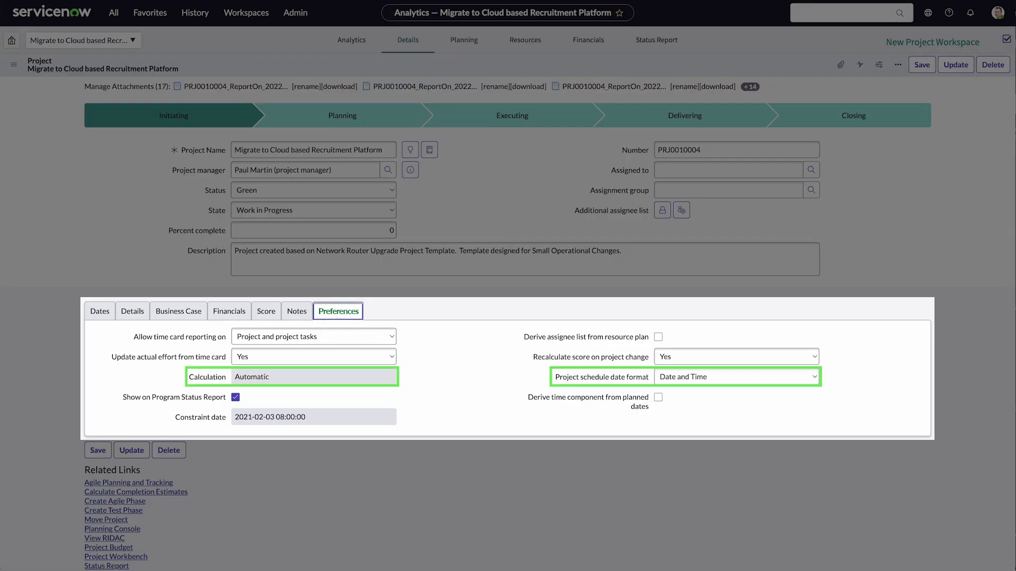
# - Select PMO Approved Template without applying it, then view the project's 12-task Planning Gantt chart
pyautogui.scroll(-3, 508, 322)
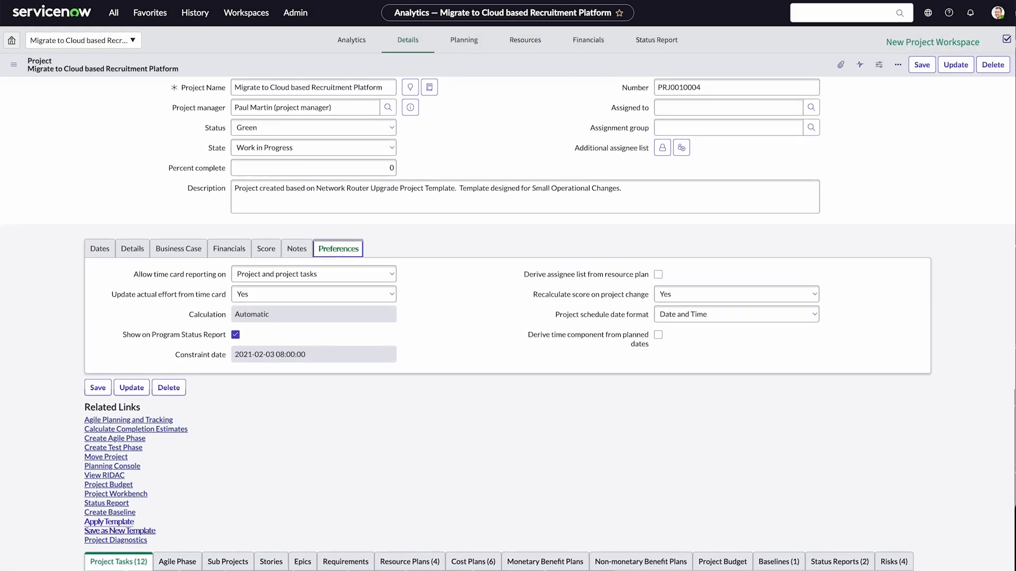
pyautogui.scroll(-4, 494, 265)
pyautogui.click(106, 449)
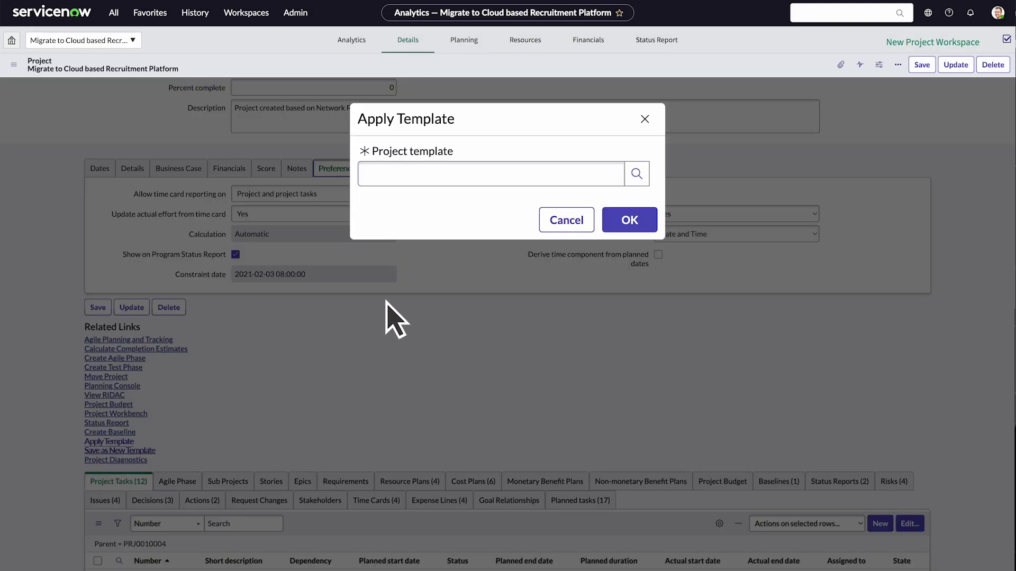
pyautogui.click(638, 174)
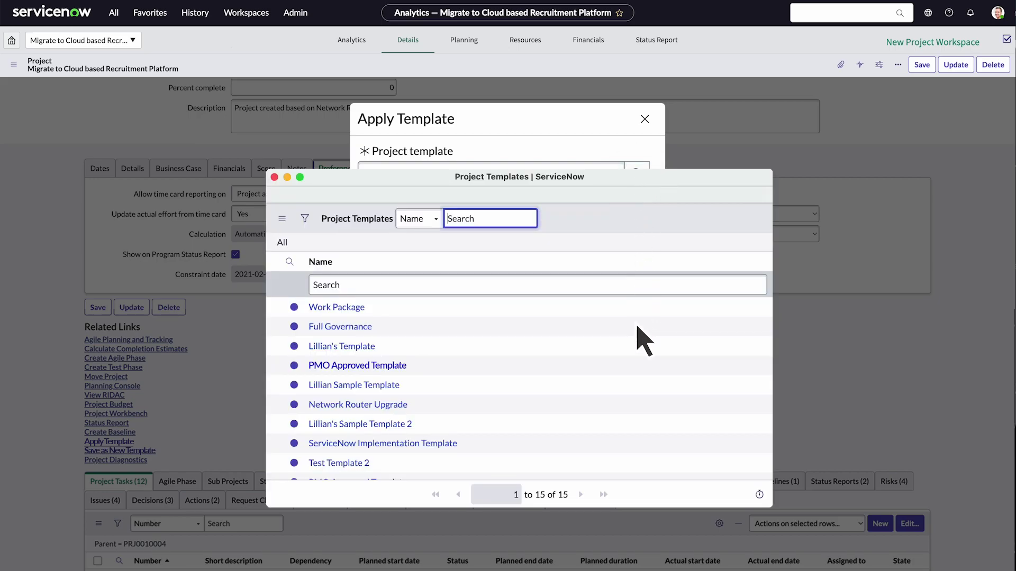
pyautogui.click(640, 366)
pyautogui.click(644, 118)
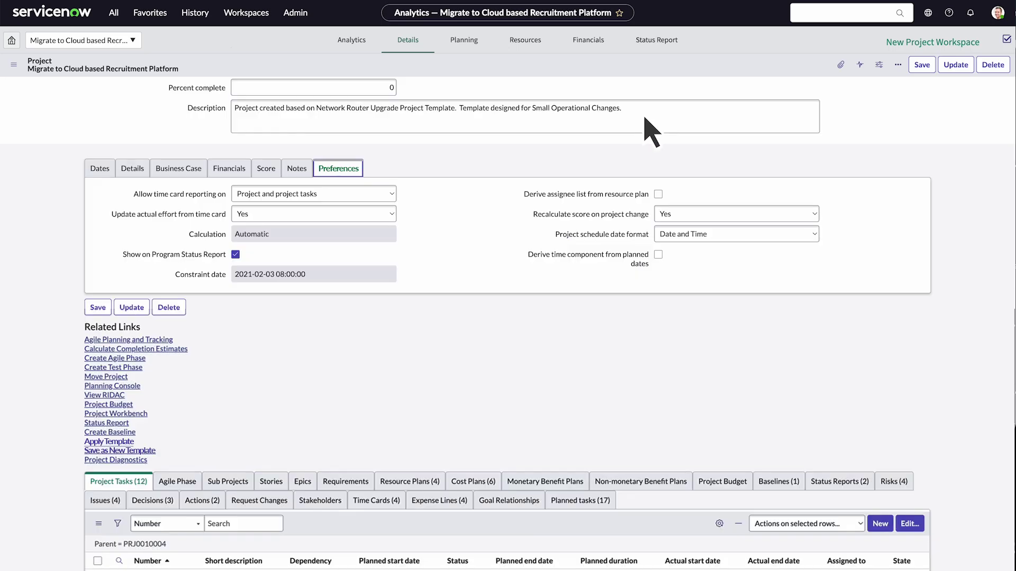
pyautogui.click(464, 42)
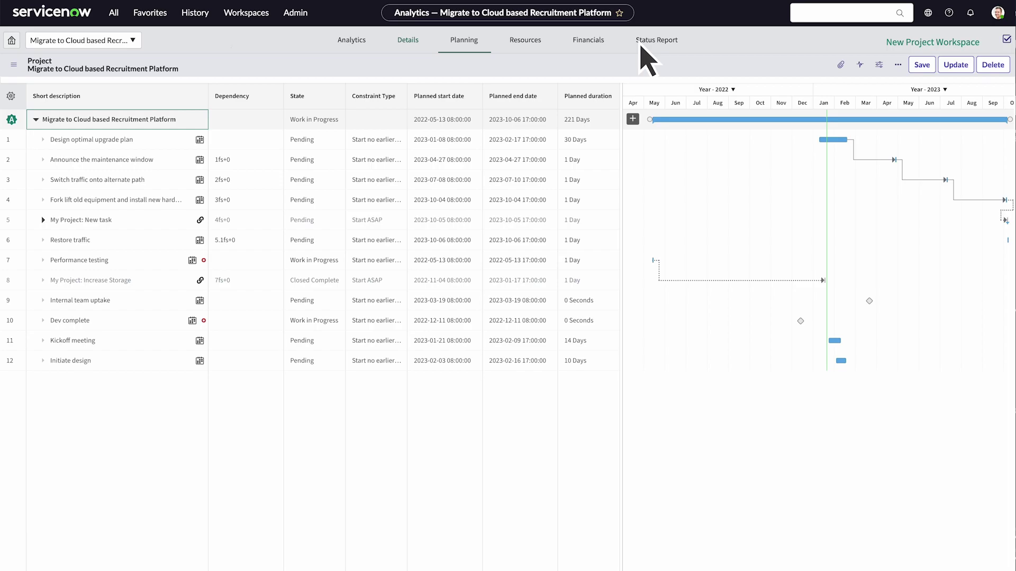
# - Switch the plan to the New Project Workspace board with WBS numbers and dependencies
pyautogui.click(932, 44)
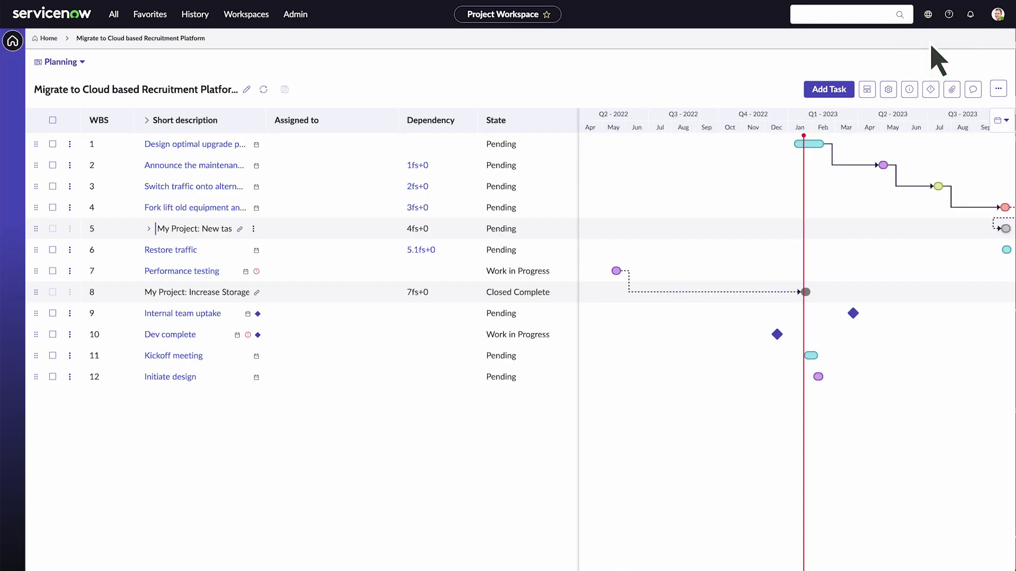
pyautogui.moveTo(815, 144)
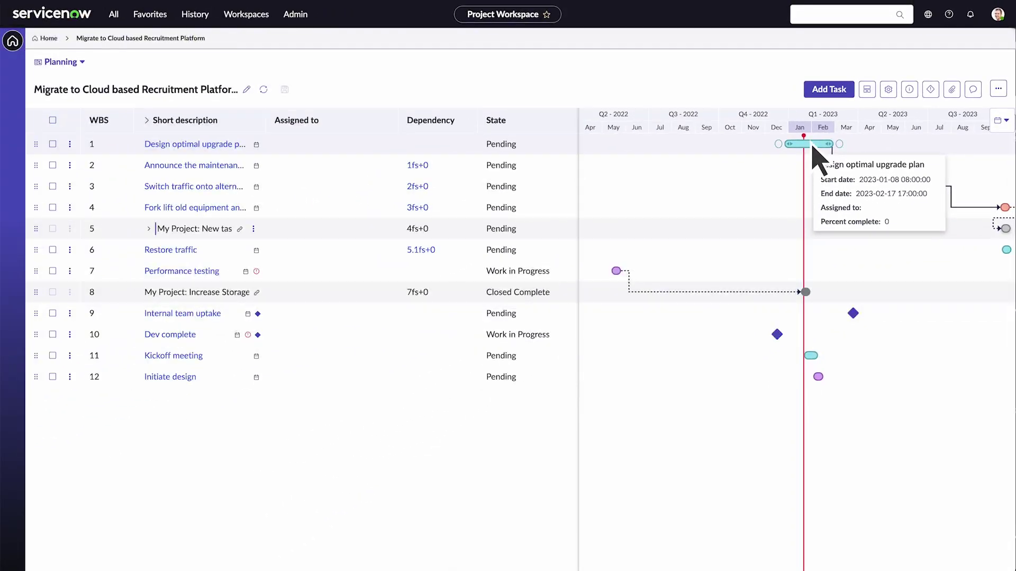
# - Save a 'January Baseline', indent Initiate design under Kickoff meeting, and move Kickoff meeting third
pyautogui.click(867, 89)
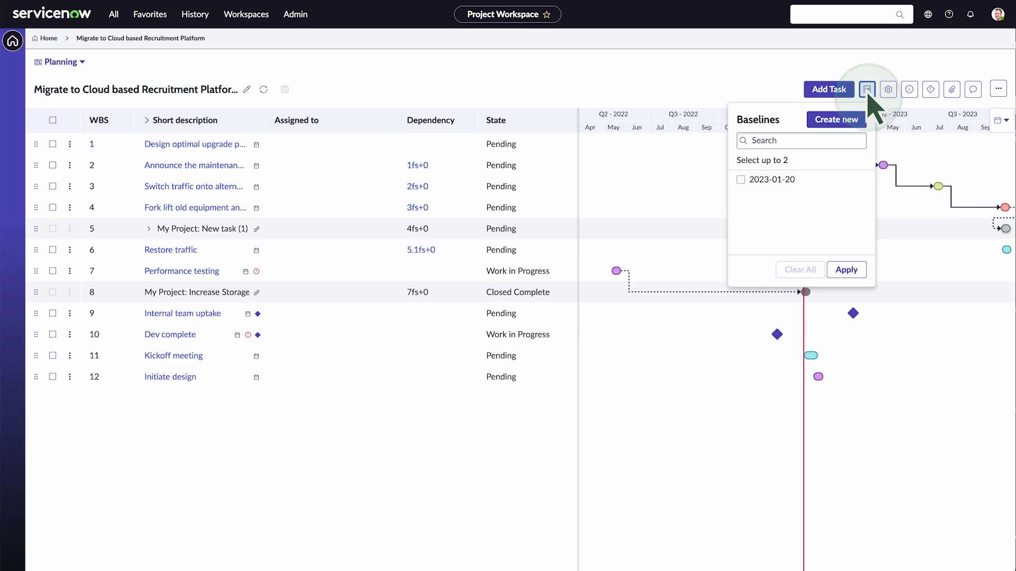
pyautogui.click(839, 127)
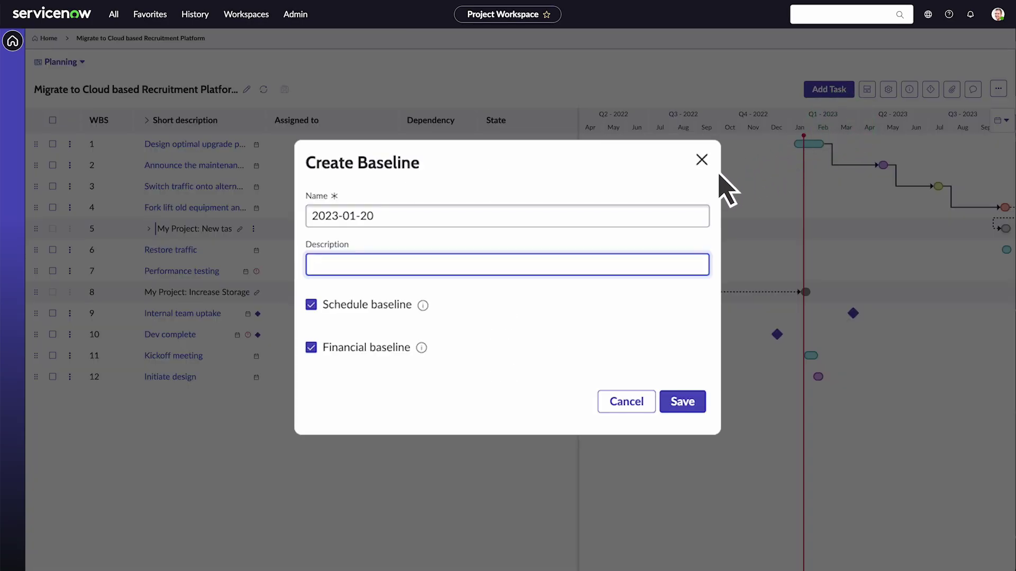
pyautogui.write('January Baseline')
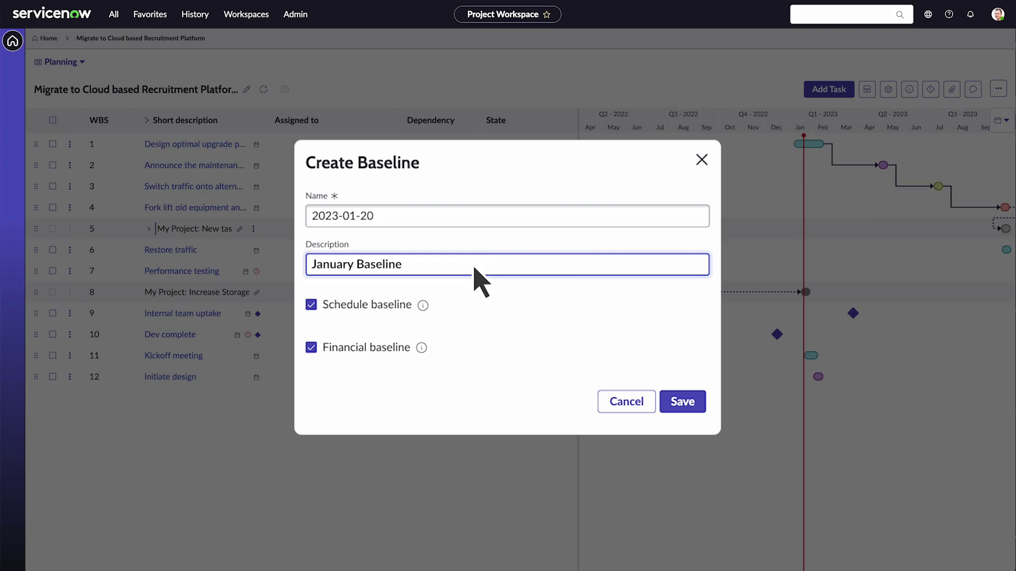
pyautogui.click(685, 408)
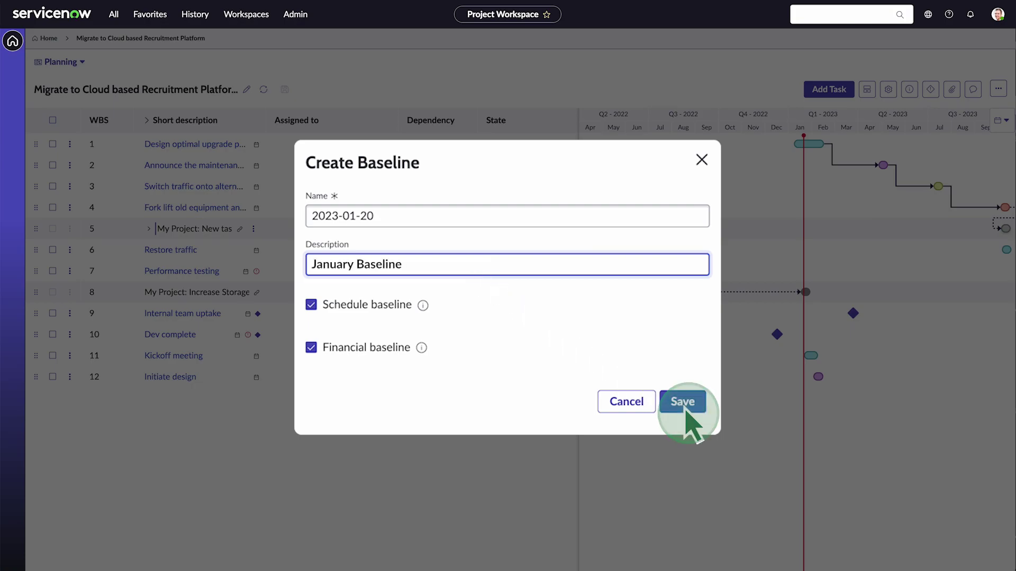
pyautogui.click(606, 397)
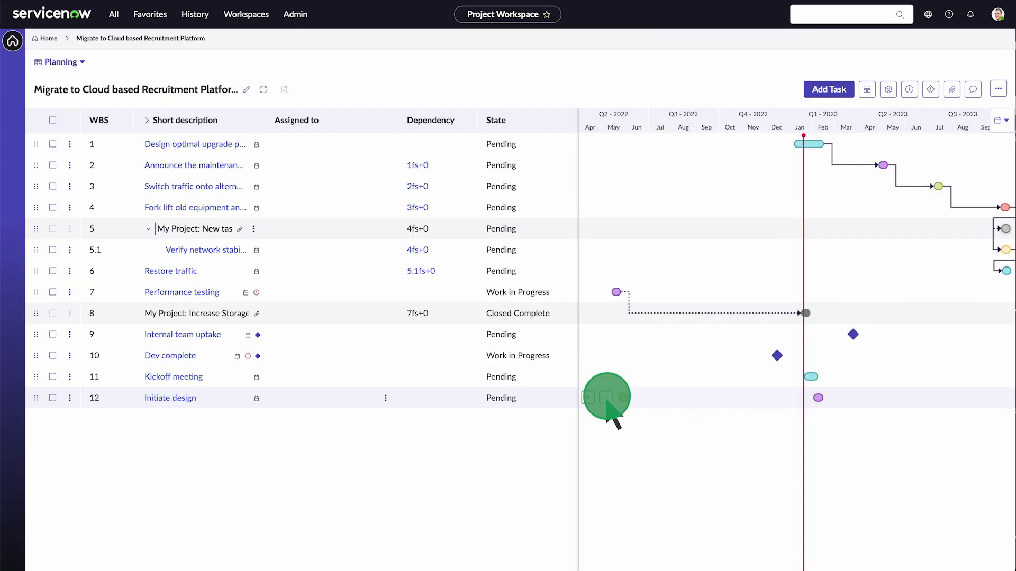
pyautogui.moveTo(37, 377); pyautogui.dragTo(33, 181)
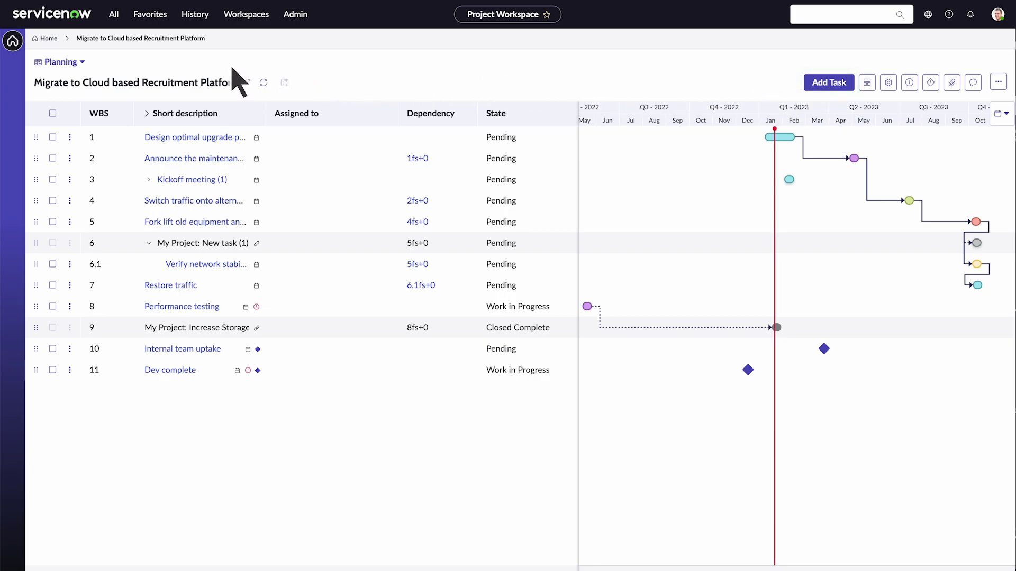
# - Request the Database group for 20 planned hours, then confirm and allocate the architect's resource plan
pyautogui.click(74, 63)
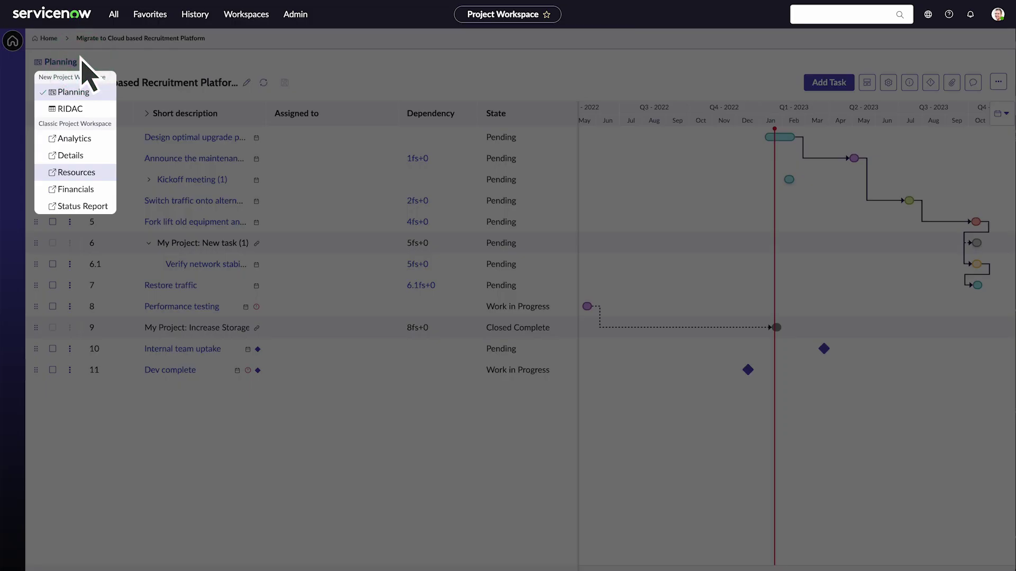
pyautogui.click(80, 173)
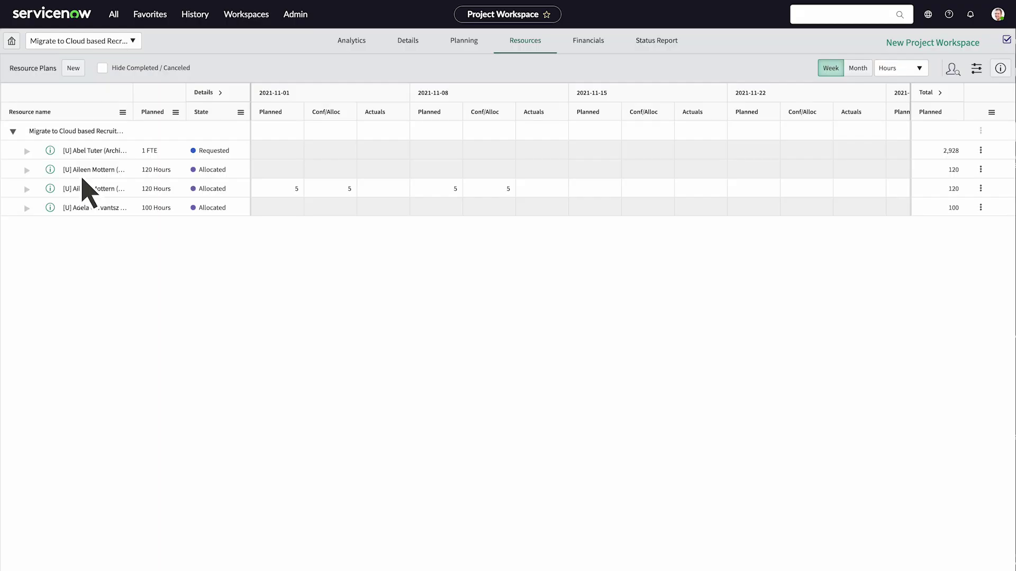
pyautogui.click(74, 69)
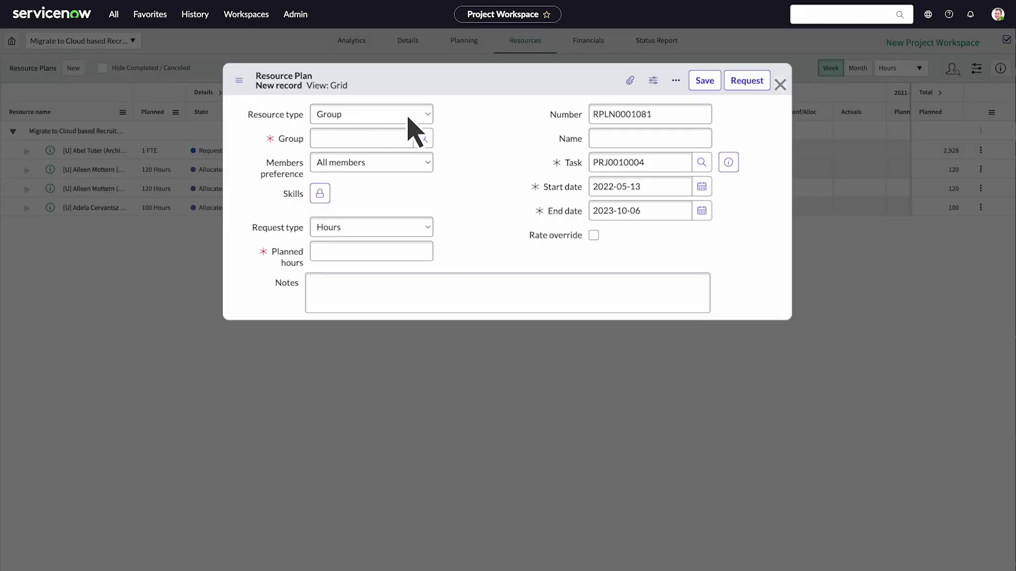
pyautogui.click(408, 118)
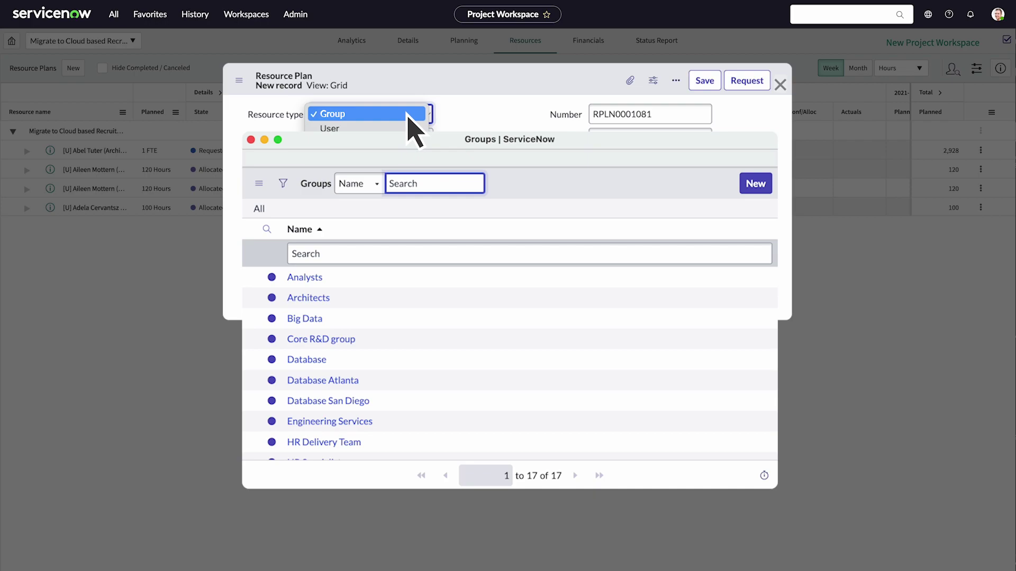
pyautogui.click(409, 363)
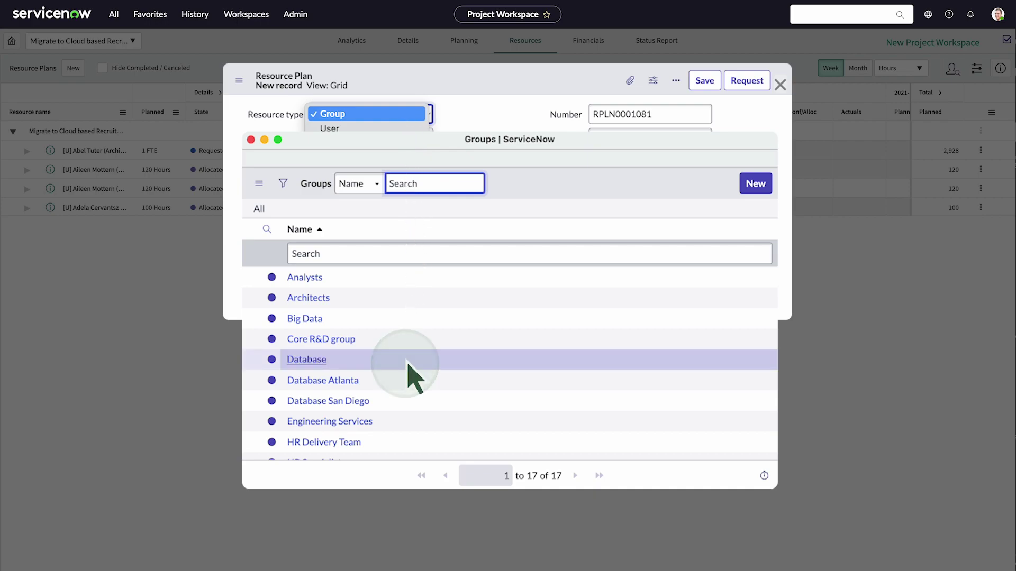
pyautogui.click(355, 251)
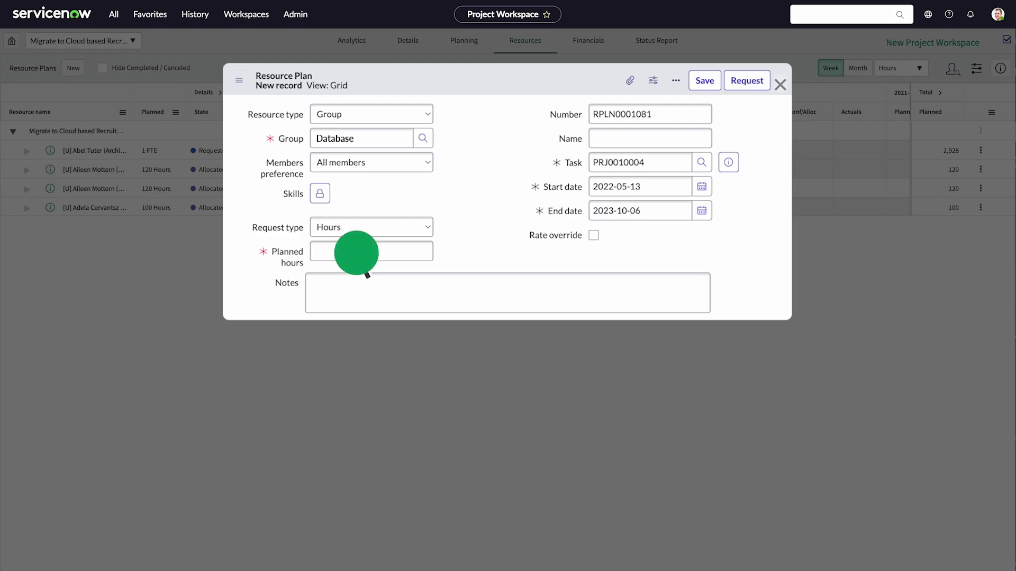
pyautogui.write('20')
pyautogui.click(704, 81)
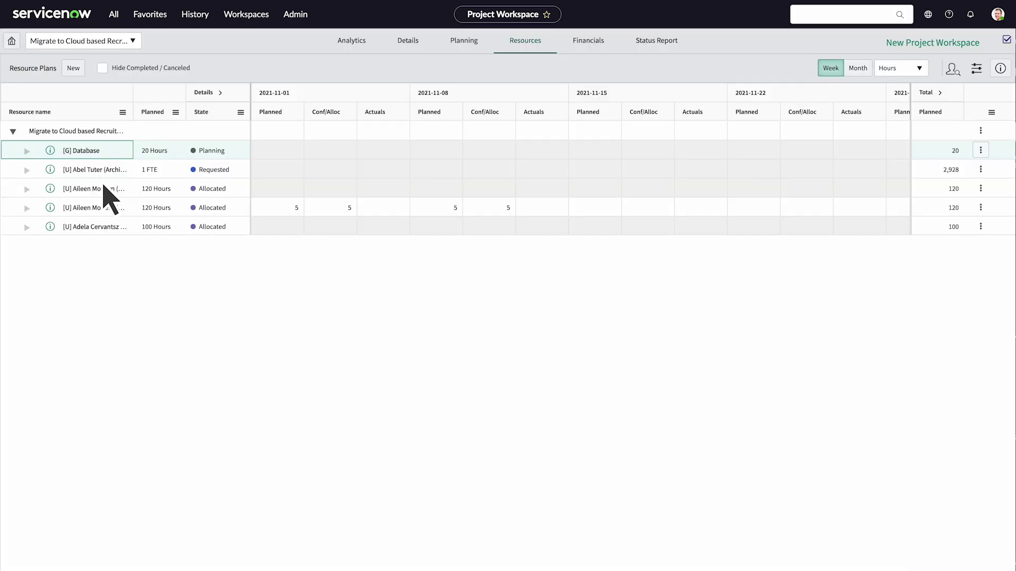
pyautogui.click(50, 169)
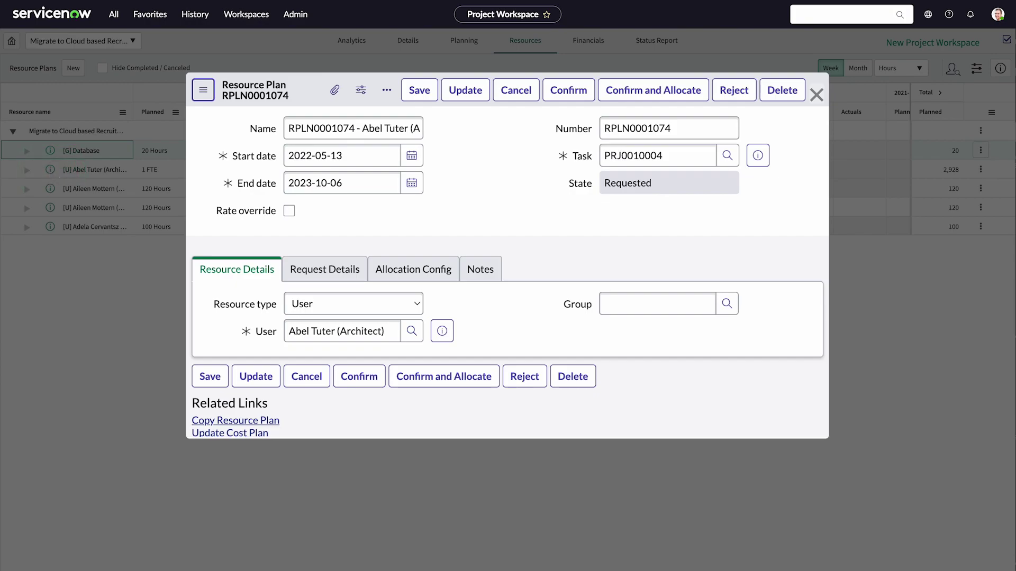
pyautogui.click(654, 100)
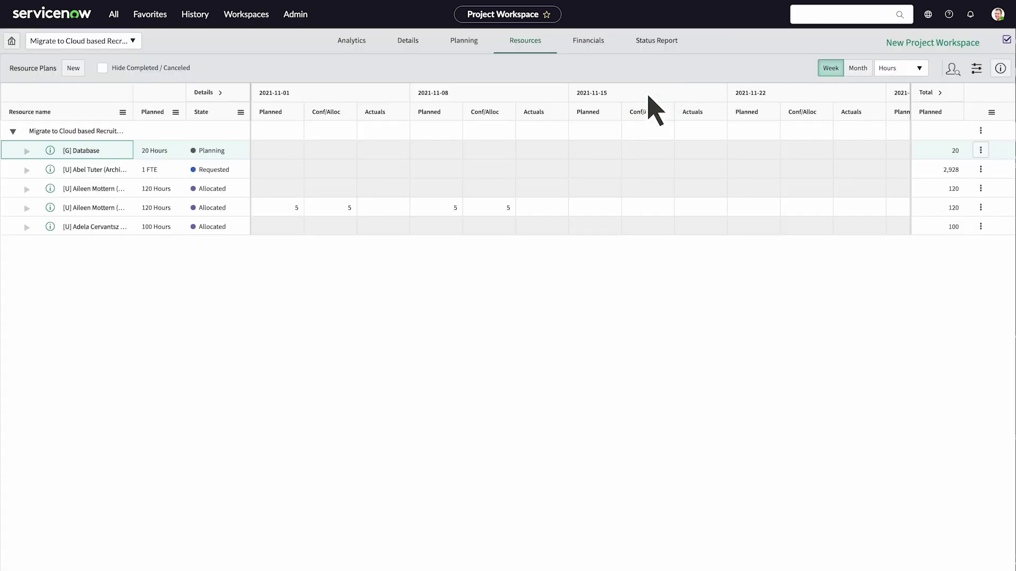
# - Show the project's Financials on the Cost Plans sub-tab, totalling 191,550 planned cost
pyautogui.click(588, 48)
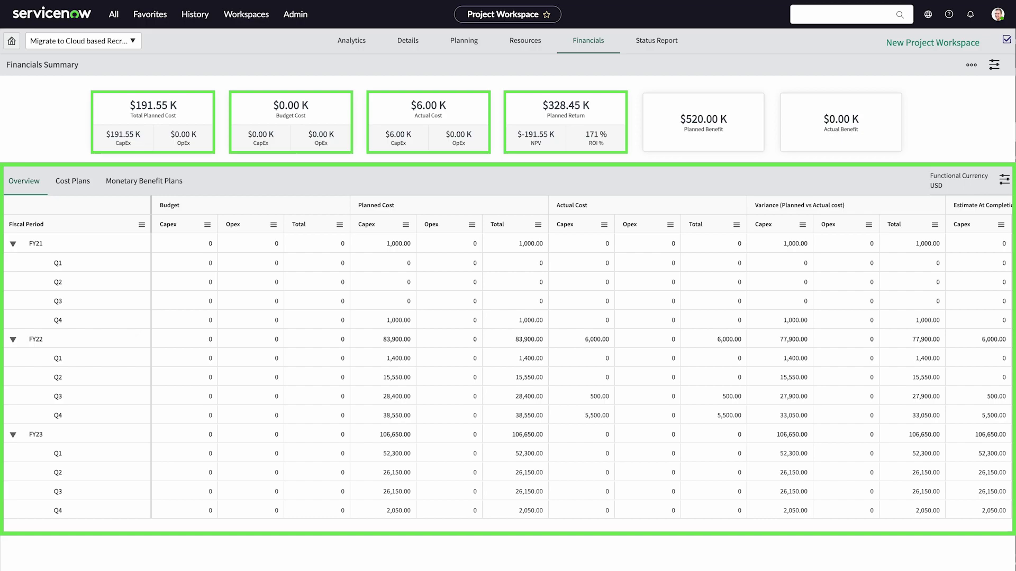
pyautogui.click(72, 182)
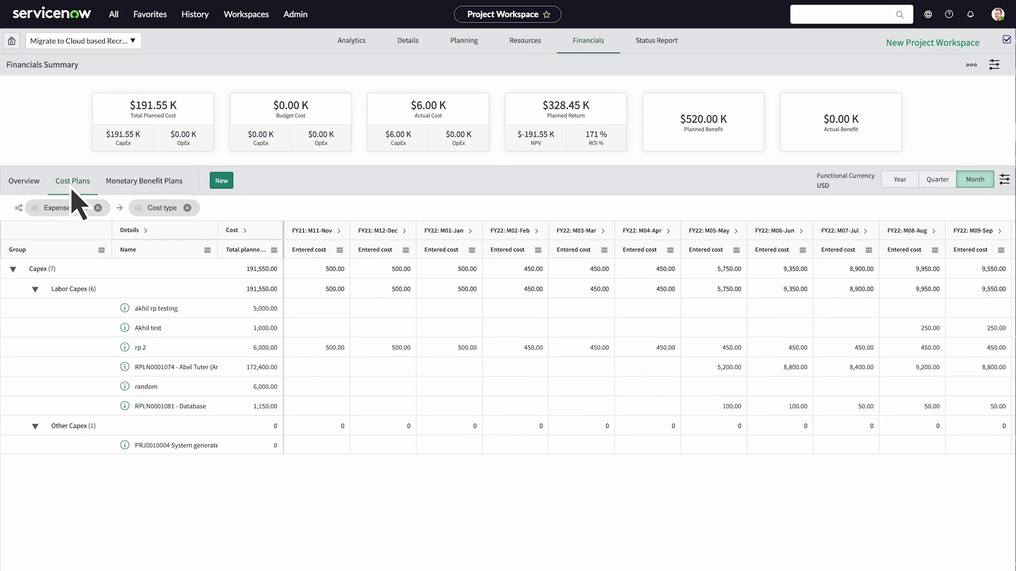
# - Add a New Computers cost plan: unit cost 1000, quantity 3, FY23 M02-Feb to M06-Jun, Hardware Opex
pyautogui.click(222, 183)
pyautogui.write('New Computers')
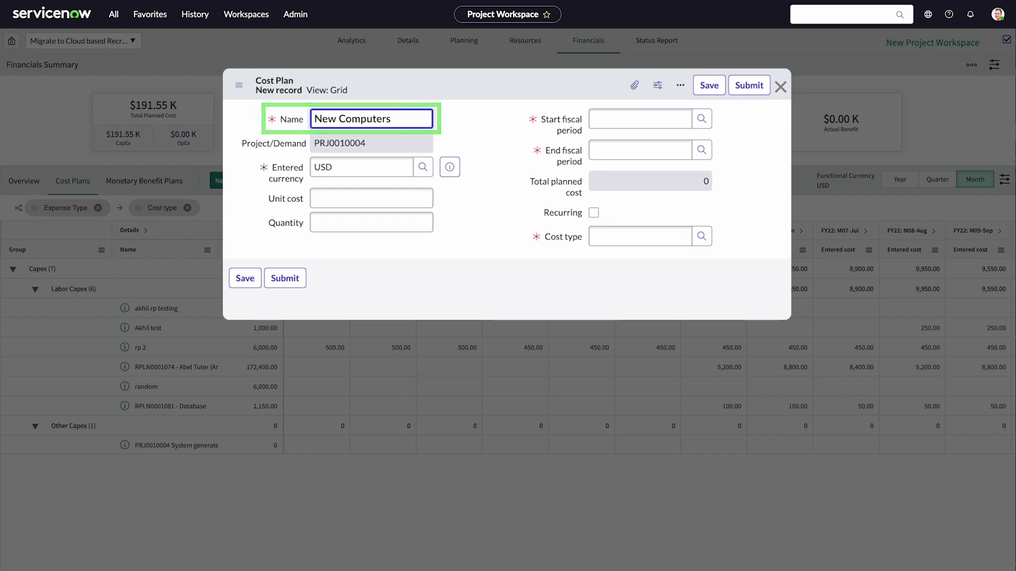
pyautogui.write('1000')
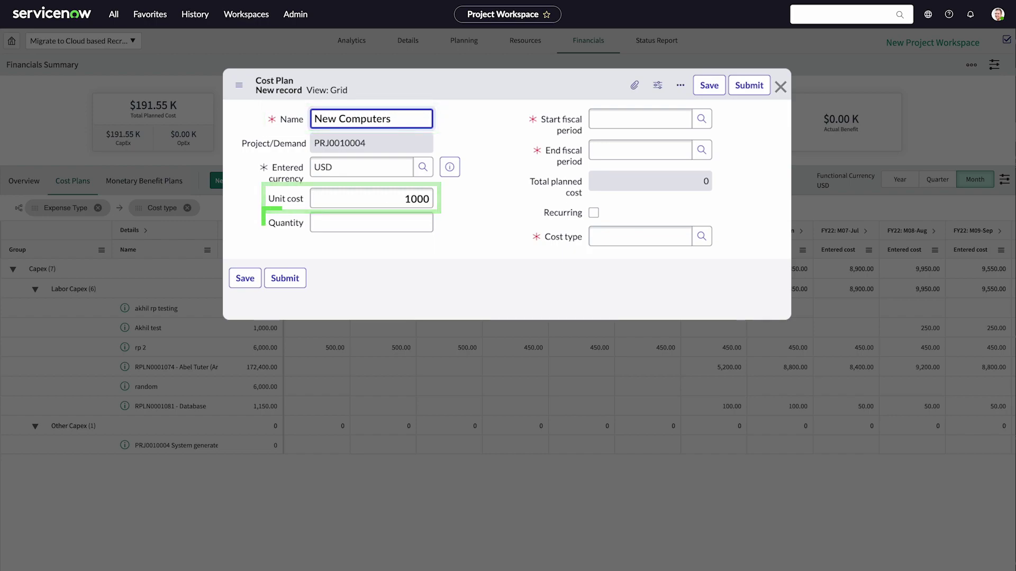
pyautogui.write('3')
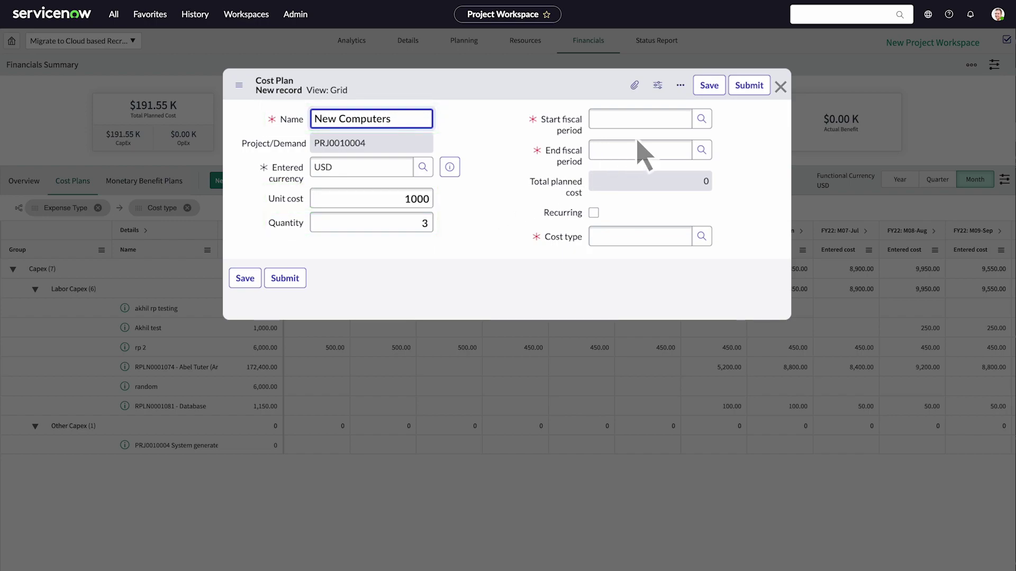
pyautogui.click(701, 118)
pyautogui.click(700, 326)
pyautogui.click(702, 150)
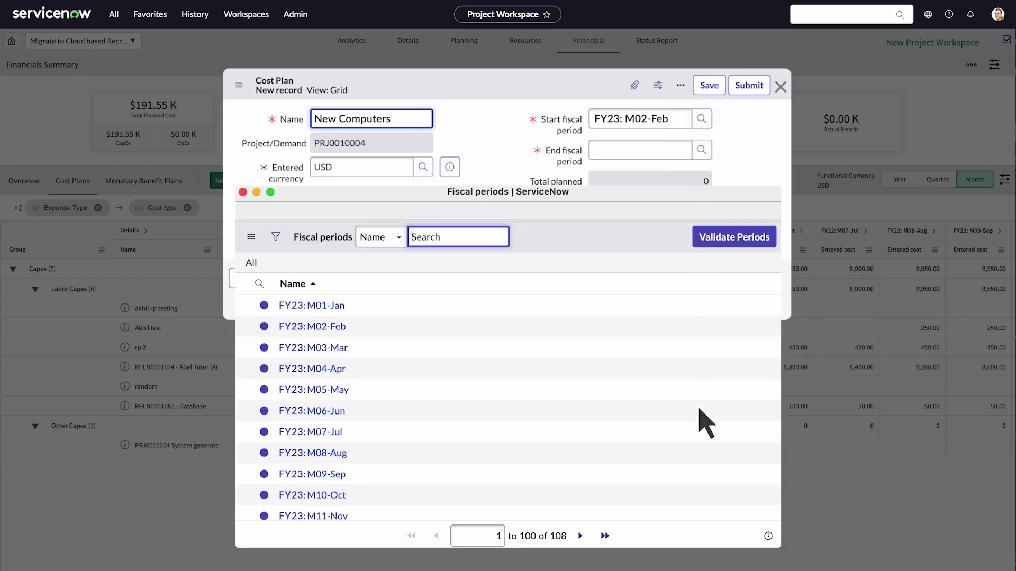
pyautogui.click(699, 409)
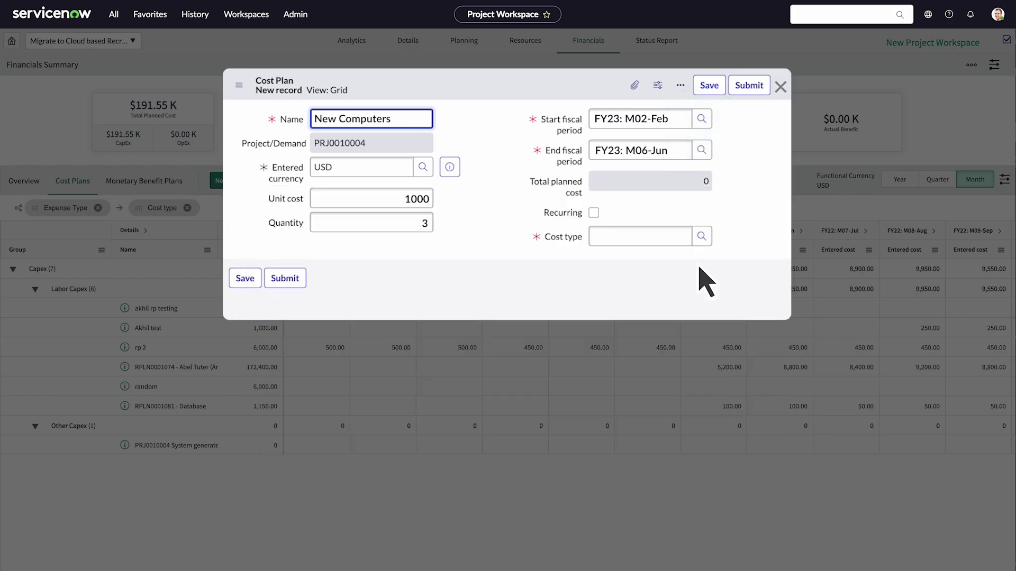
pyautogui.click(702, 236)
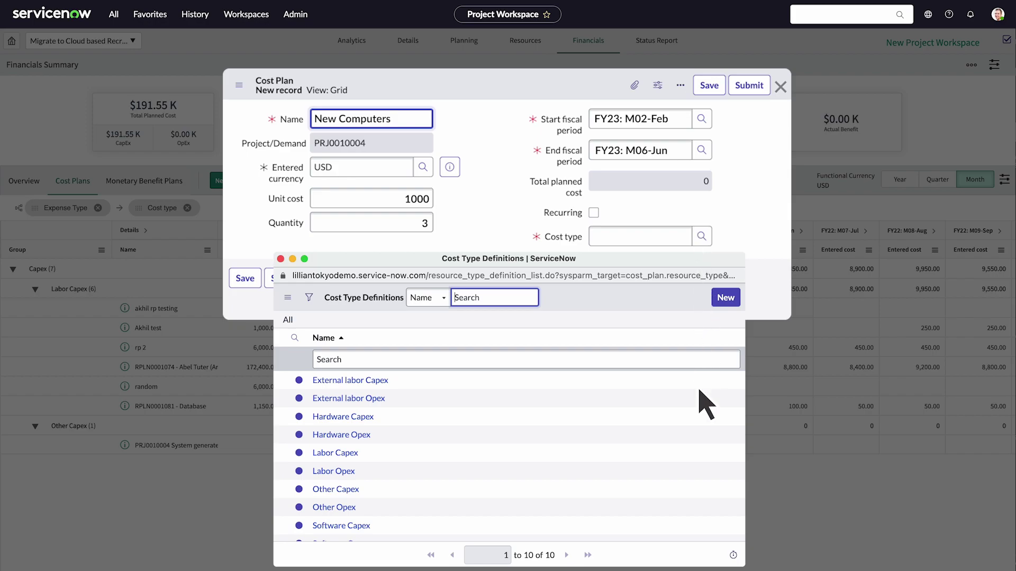
pyautogui.click(699, 434)
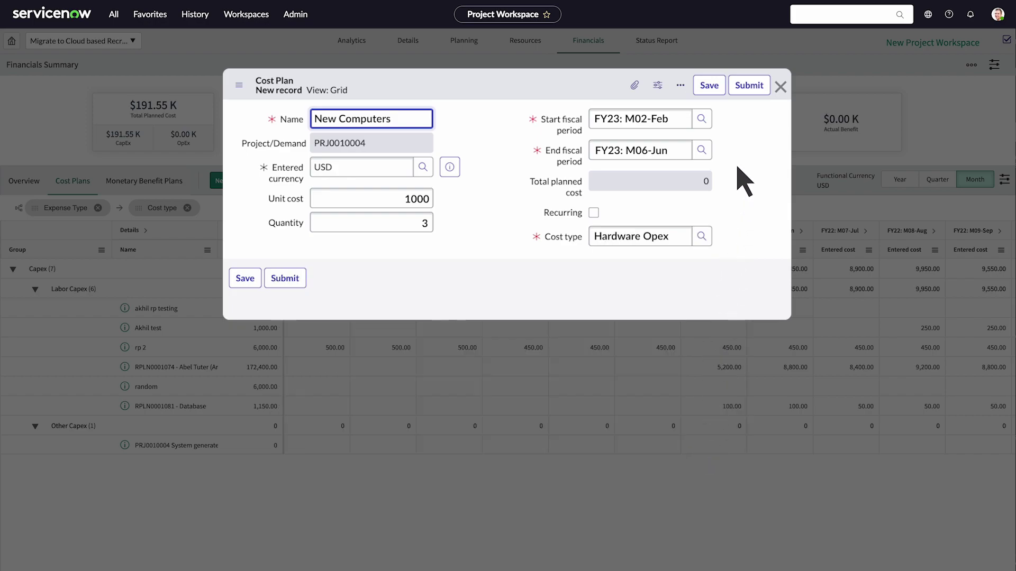
pyautogui.click(749, 85)
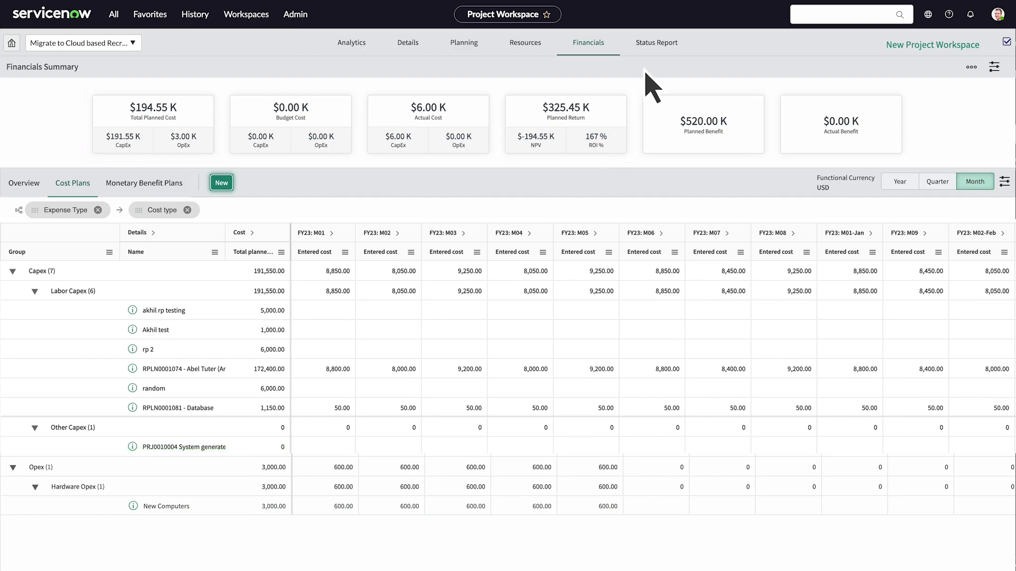
# - File a status report commenting 'Project is going well. New resources assigned and computers ordered.'
pyautogui.click(656, 43)
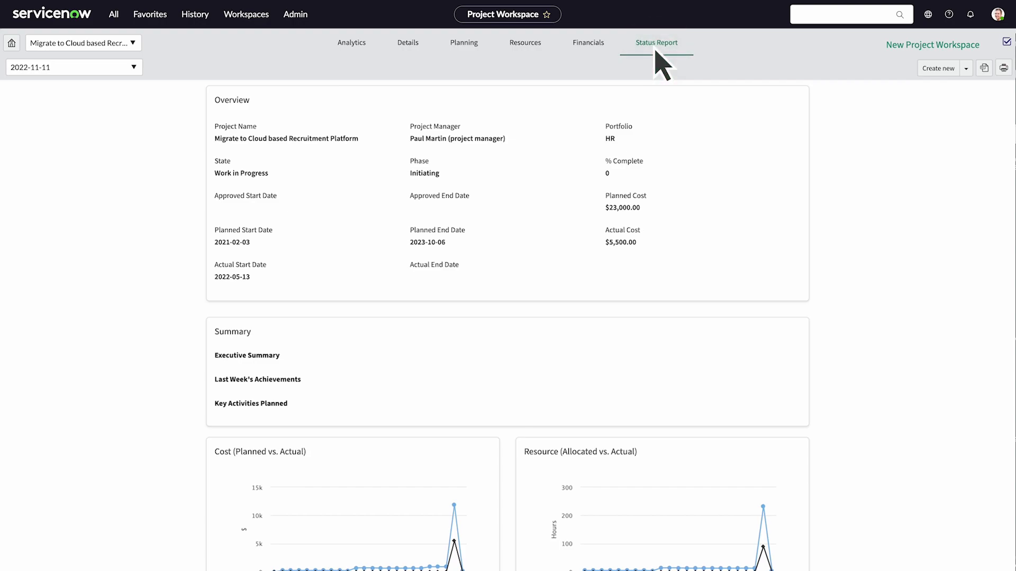
pyautogui.click(942, 69)
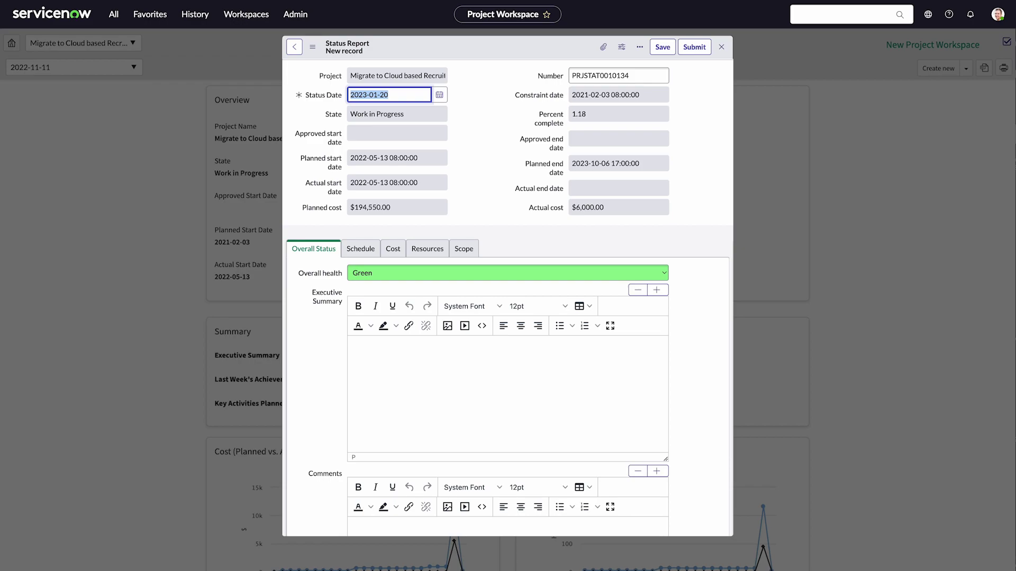
pyautogui.scroll(-6, 508, 288)
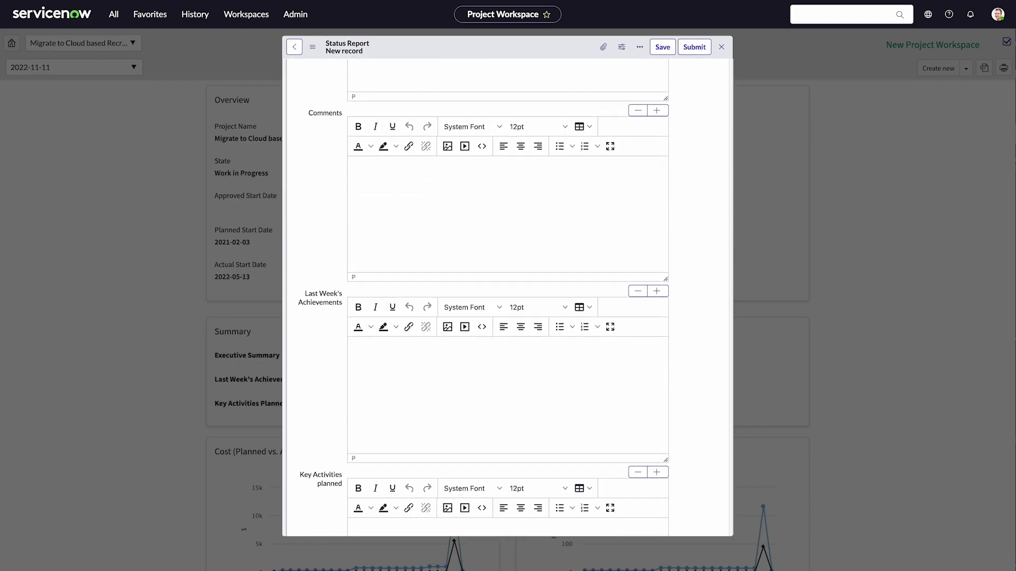
pyautogui.write('Project is going well. New resources assigned and computers ordered.')
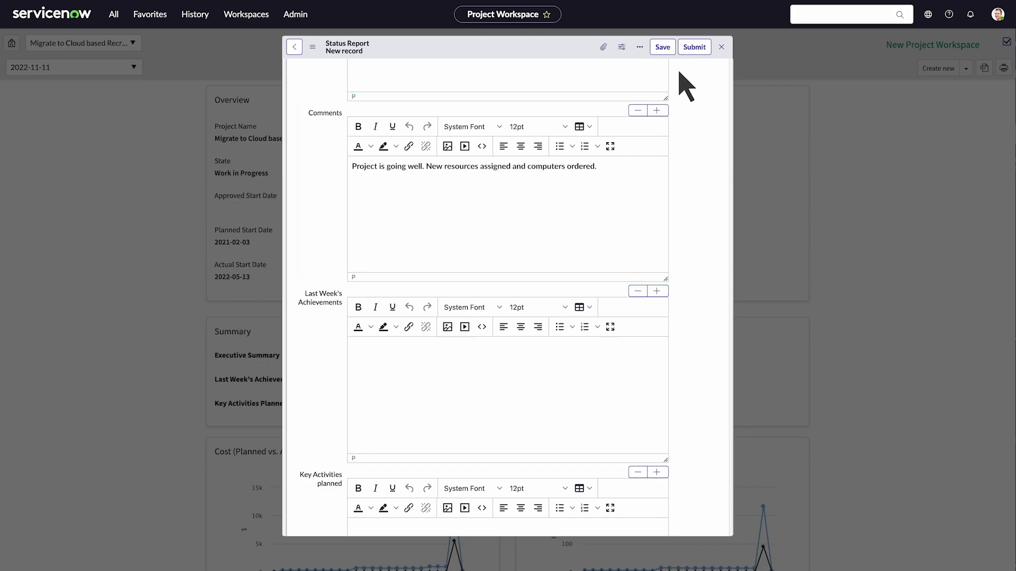
pyautogui.click(694, 51)
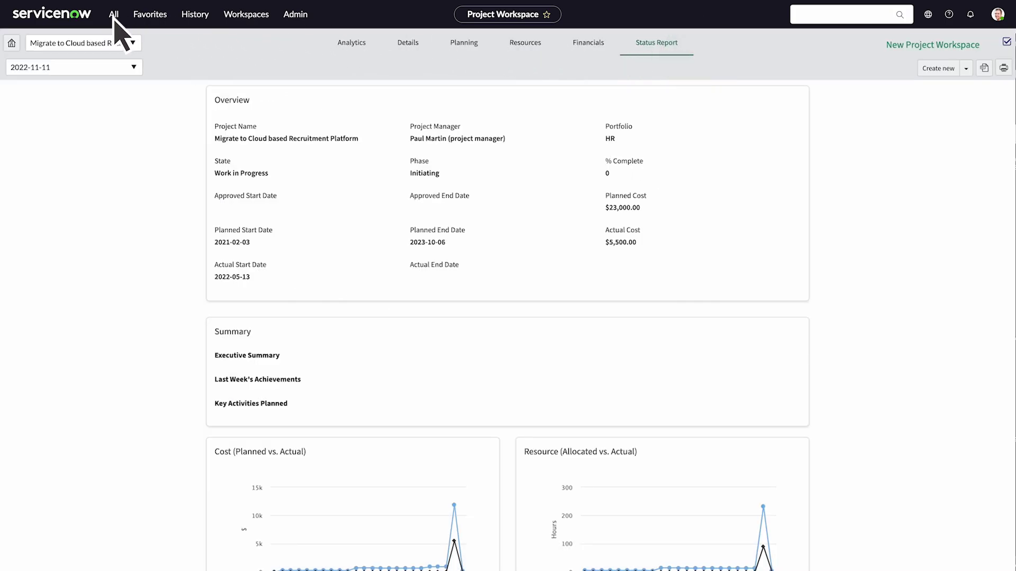
# - Return to My Projects Space through the All menu's Projects > Project Workspace entry
pyautogui.click(114, 16)
pyautogui.write('Project Workspace')
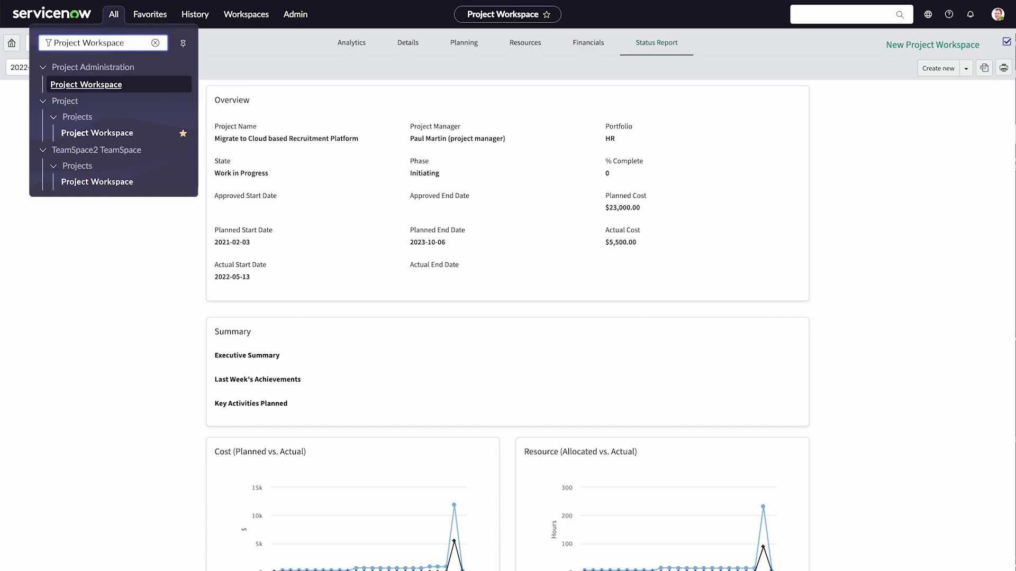
pyautogui.click(100, 134)
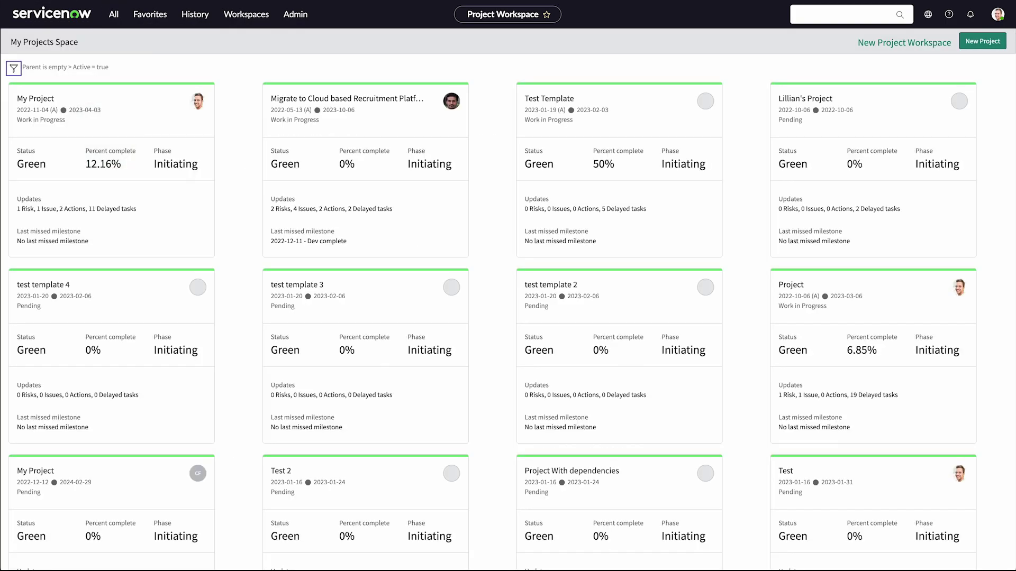